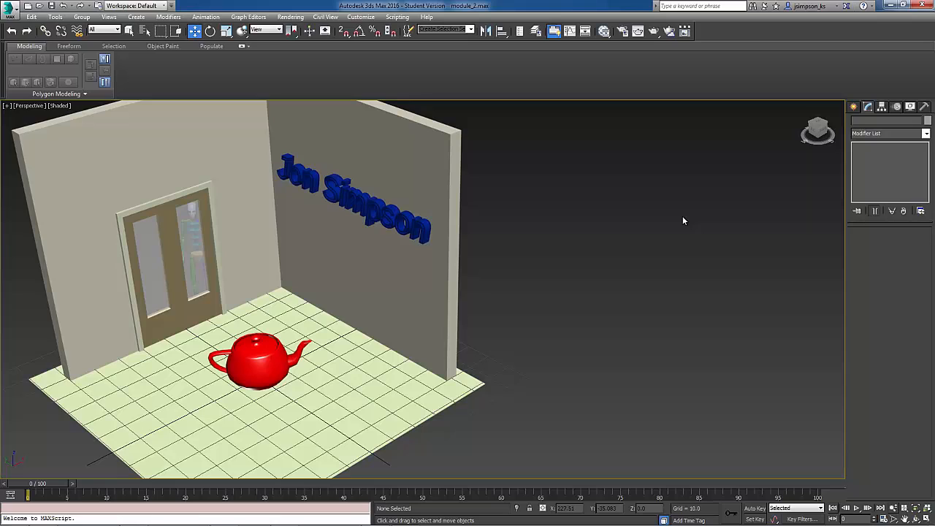
Step: Place a standard Skylight on the ground outside the room's open side, at about X 66, Y -81, and display its parameters
{"action": "left_click", "coordinate": [853, 106]}
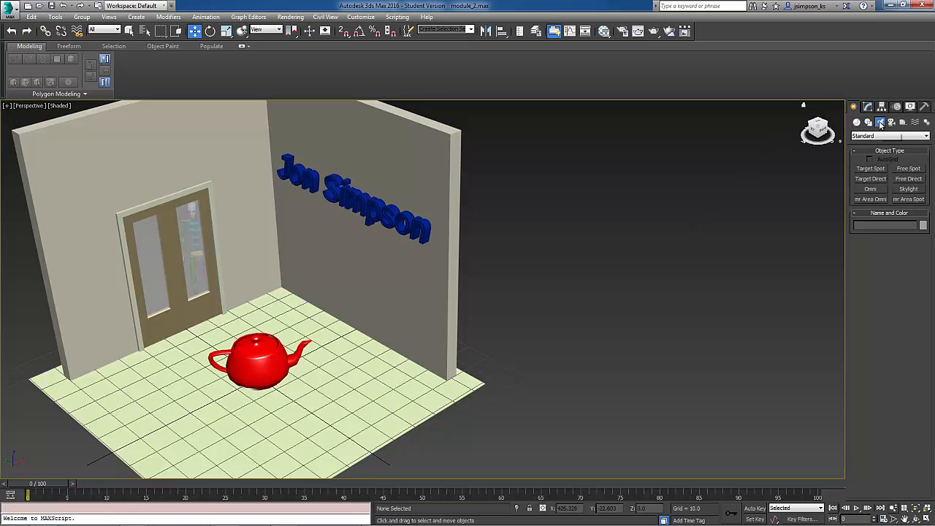
{"action": "left_click", "coordinate": [880, 124]}
{"action": "left_click", "coordinate": [881, 137]}
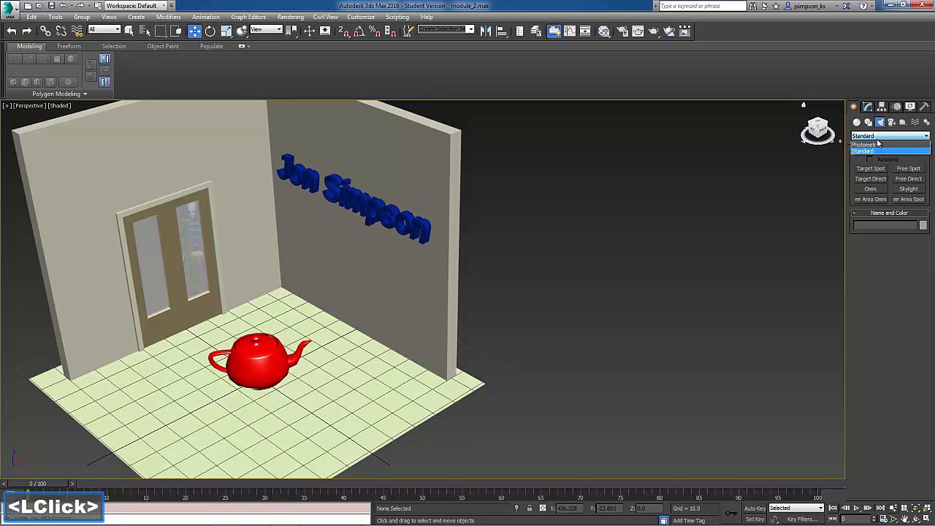
{"action": "left_click", "coordinate": [871, 152]}
{"action": "left_click", "coordinate": [909, 191]}
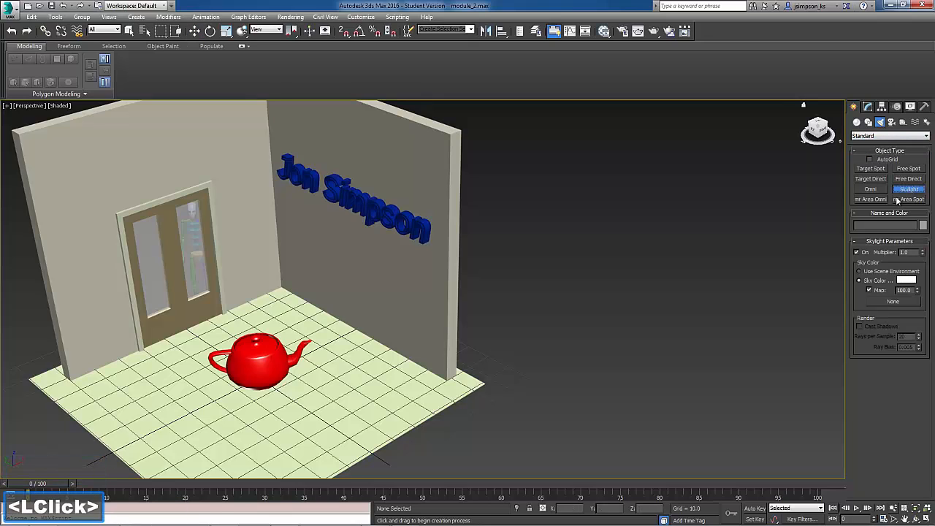
{"action": "left_click", "coordinate": [544, 395]}
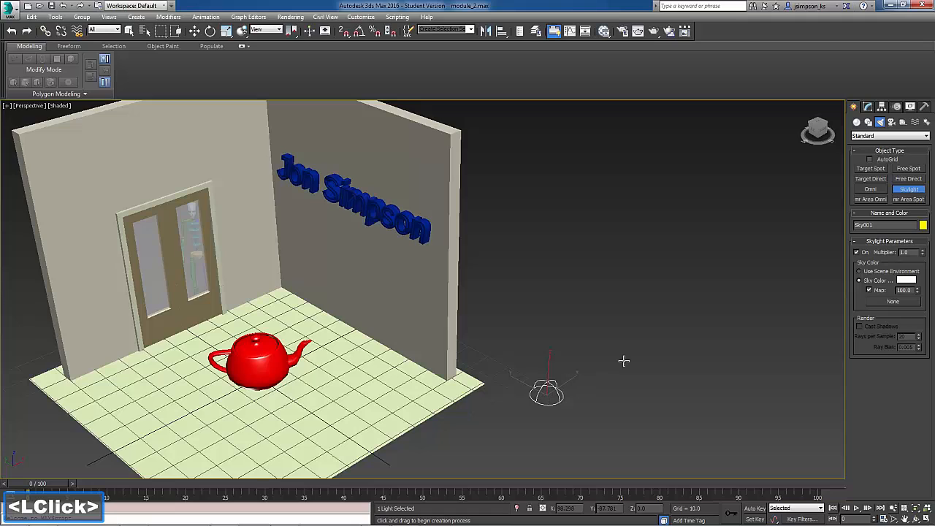
{"action": "right_click", "coordinate": [660, 330]}
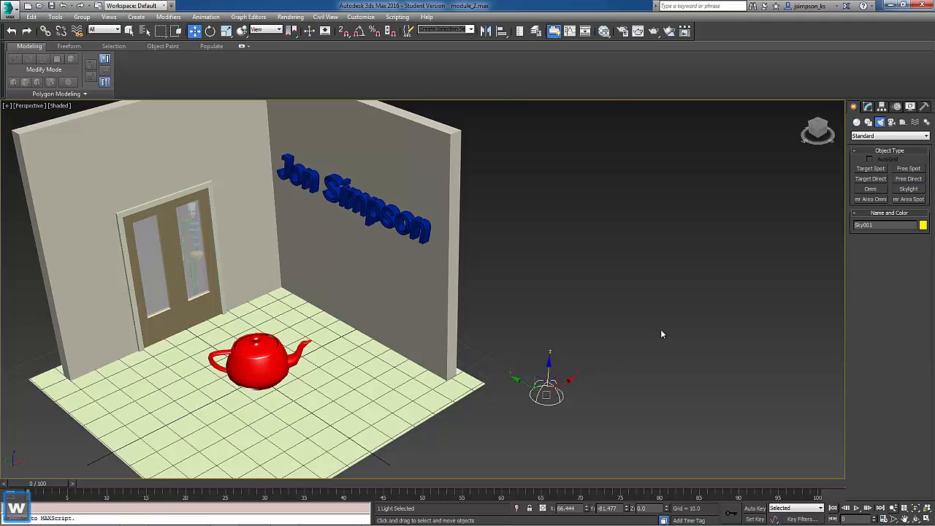
{"action": "key", "text": "w"}
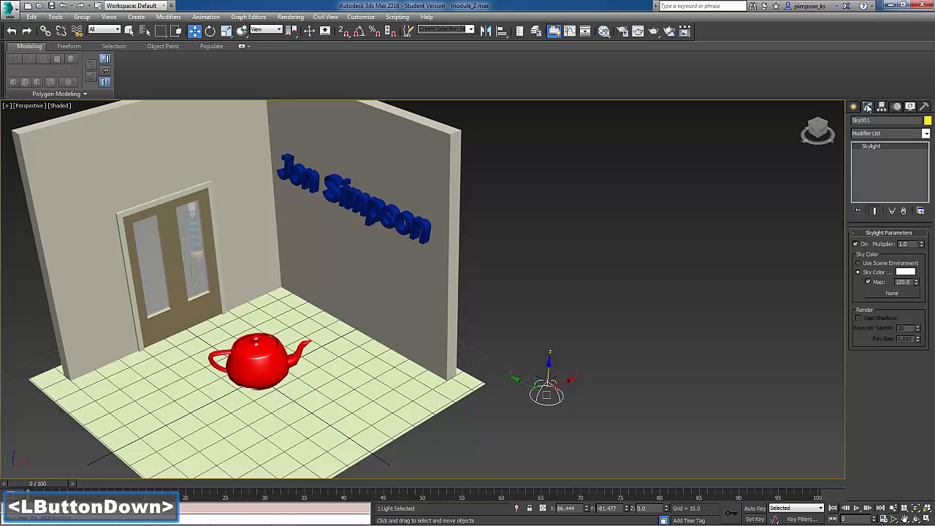
{"action": "left_click", "coordinate": [868, 108]}
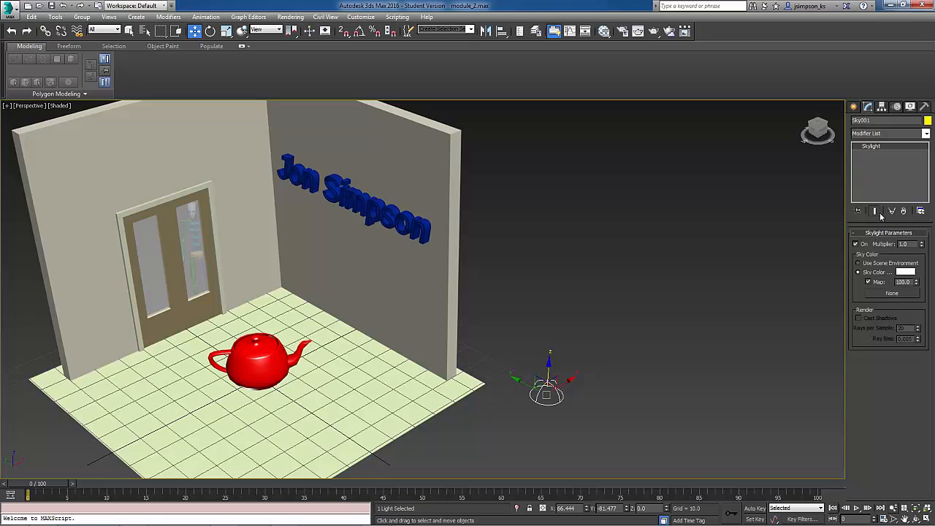
Step: Create a Target Spot outside the room aimed at the floor beside the teapot, and raise the light to about Z 70
{"action": "left_click", "coordinate": [854, 106]}
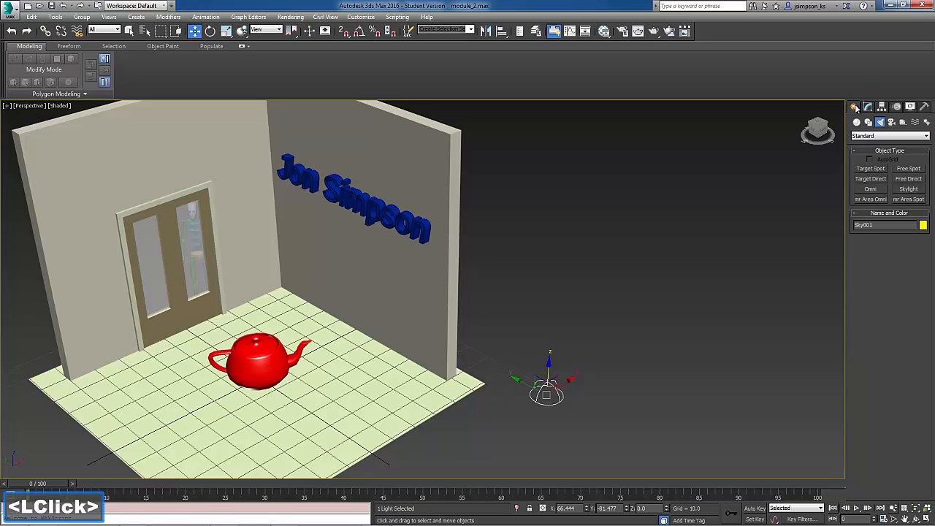
{"action": "left_click", "coordinate": [872, 169]}
{"action": "left_click_drag", "start_coordinate": [590, 455], "coordinate": [290, 388]}
{"action": "right_click", "coordinate": [292, 389]}
{"action": "left_click_drag", "start_coordinate": [592, 427], "coordinate": [610, 247]}
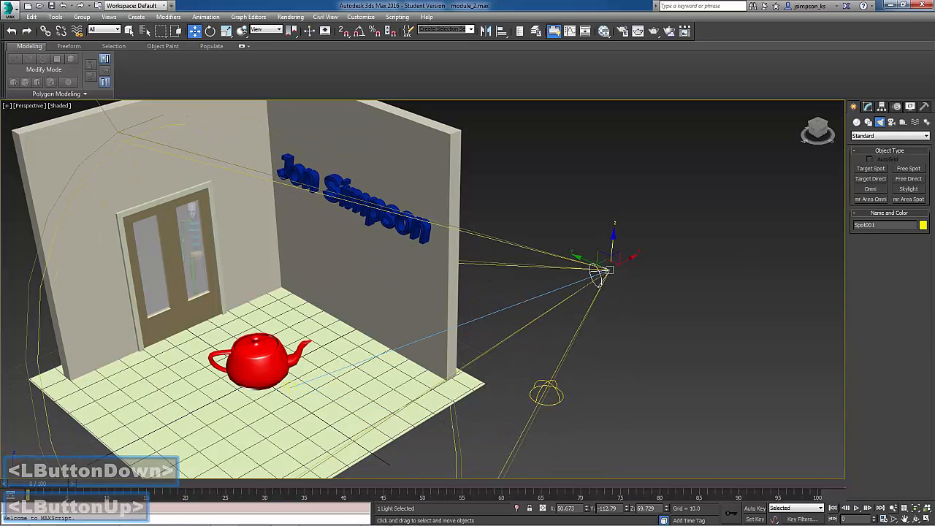
Step: Turn on shadows for the spotlight and widen its Hotspot/Beam to 81.4
{"action": "left_click", "coordinate": [868, 107]}
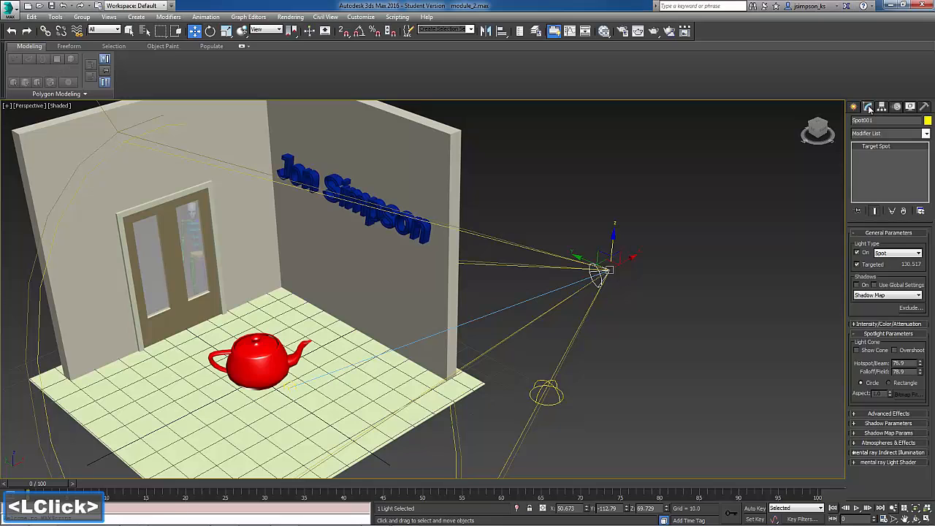
{"action": "left_click", "coordinate": [858, 284]}
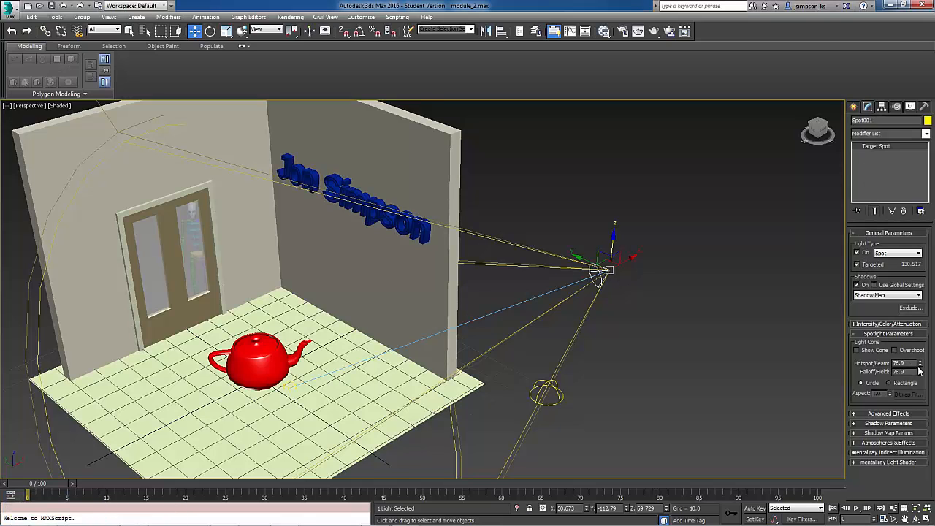
{"action": "left_click_drag", "start_coordinate": [920, 363], "coordinate": [920, 355]}
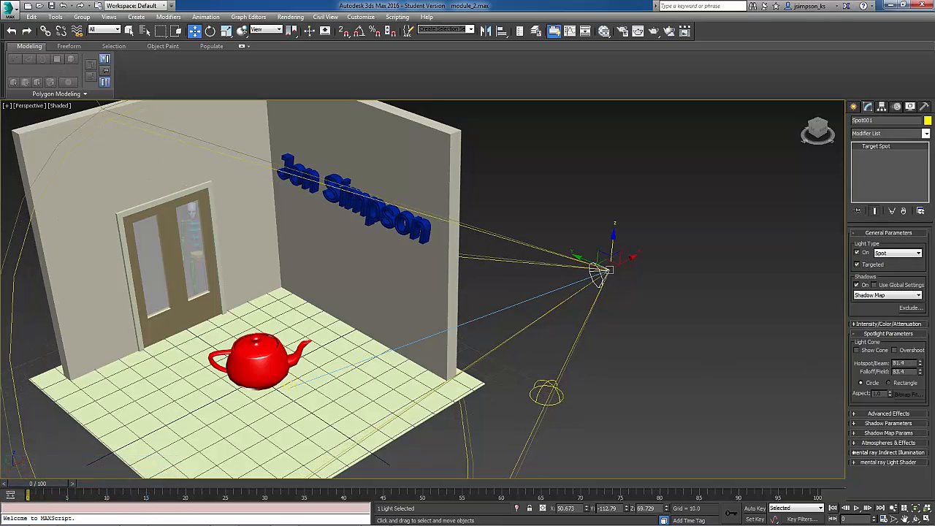
Step: Open the render settings and choose Quicksilver Hardware Renderer as the renderer
{"action": "left_click", "coordinate": [654, 31]}
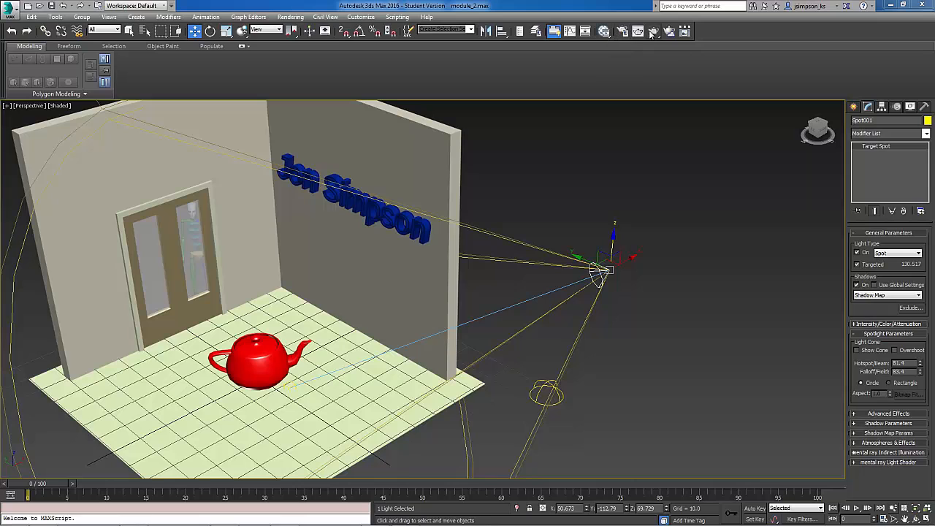
{"action": "left_click", "coordinate": [622, 31]}
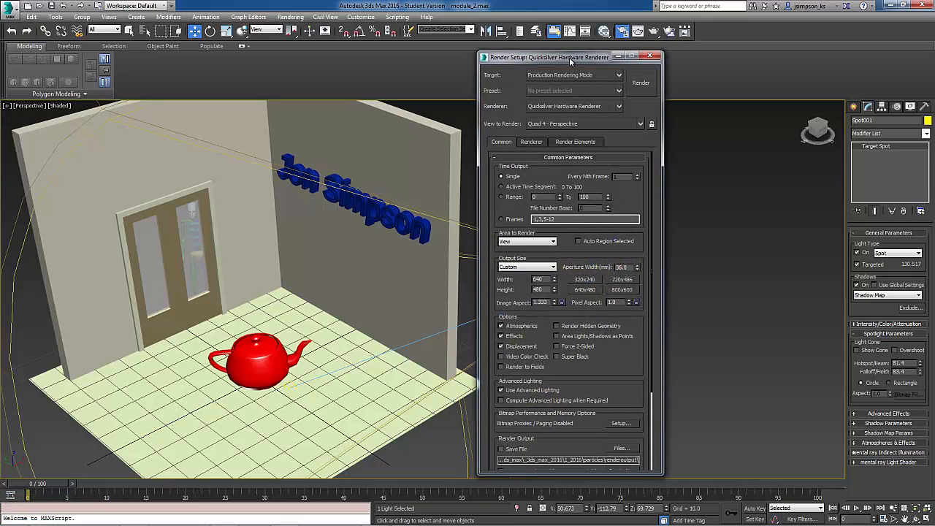
{"action": "left_click_drag", "start_coordinate": [573, 58], "coordinate": [615, 63]}
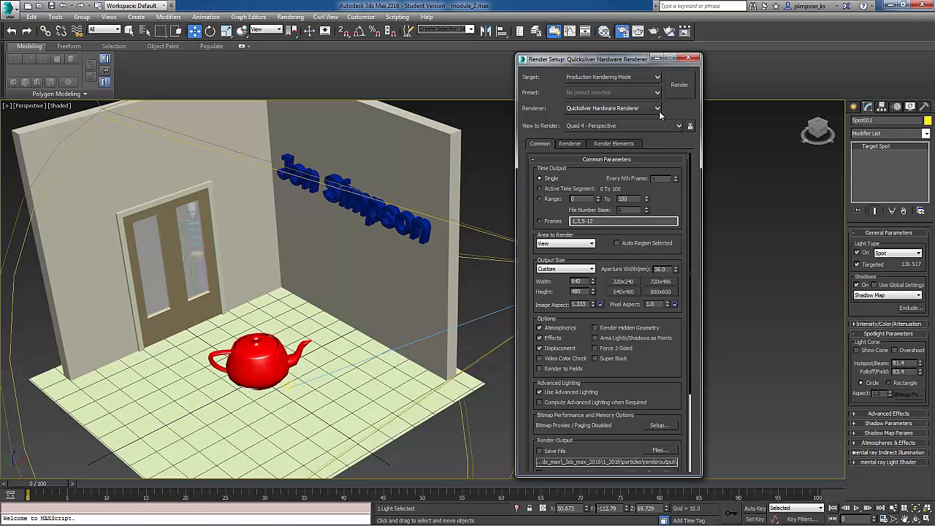
{"action": "left_click", "coordinate": [658, 109]}
{"action": "left_click", "coordinate": [628, 142]}
Step: Examine which renderers can be assigned for production under Assign Renderer
{"action": "left_click_drag", "start_coordinate": [690, 198], "coordinate": [695, 316]}
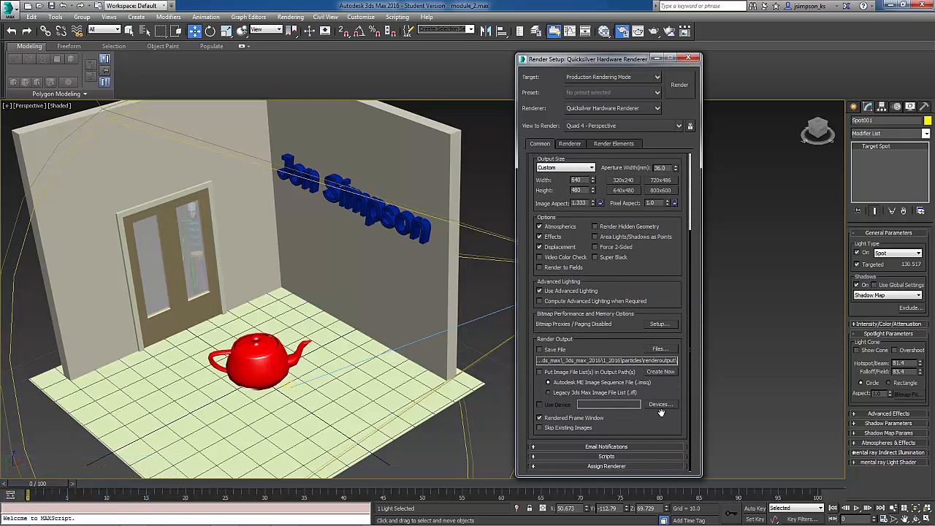
{"action": "left_click", "coordinate": [619, 466]}
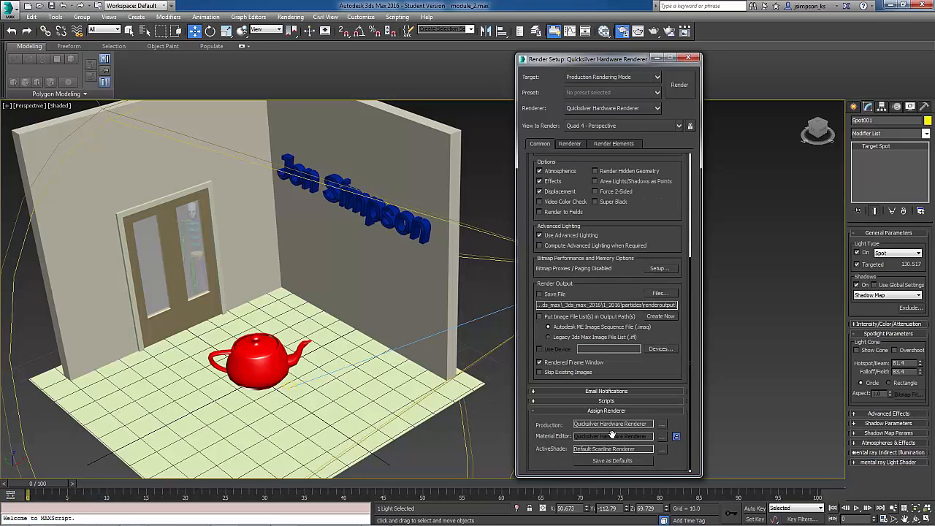
{"action": "left_click", "coordinate": [662, 424]}
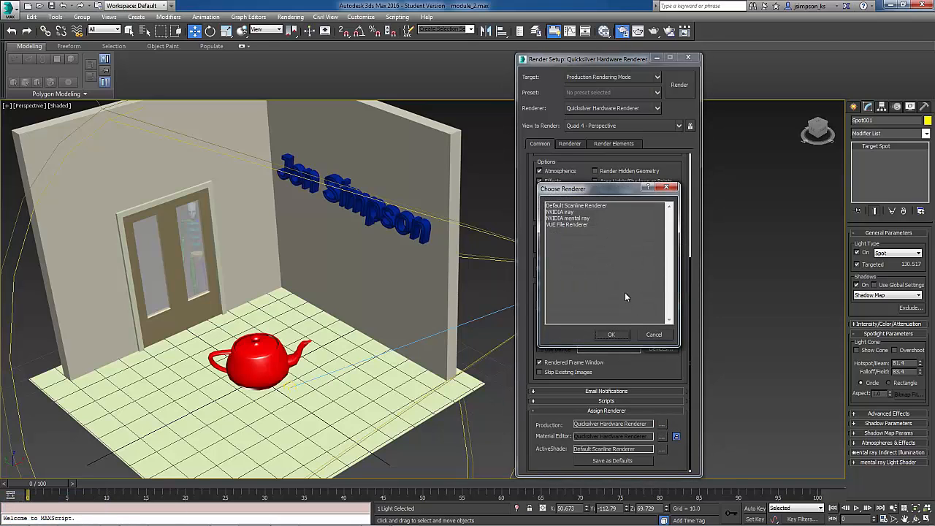
{"action": "left_click", "coordinate": [653, 335]}
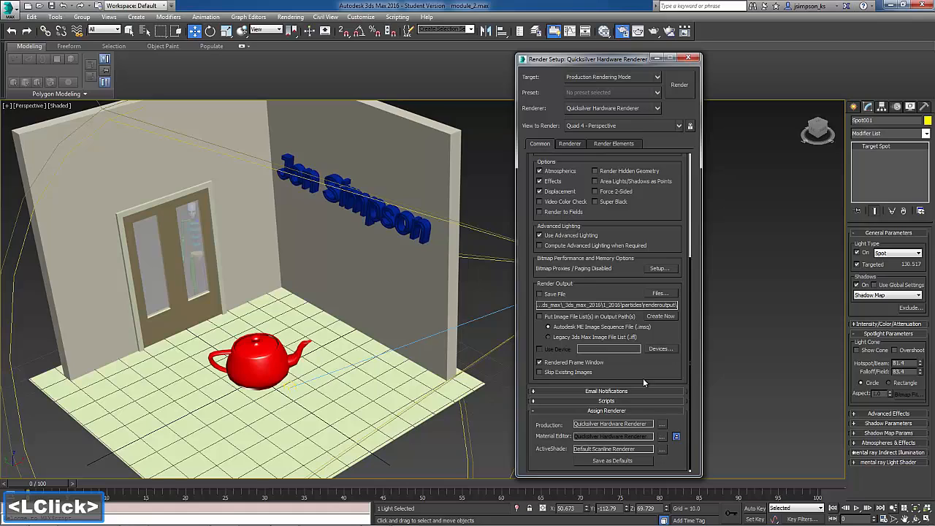
Step: Set the render output size to the HDTV (video) preset with a width of 960
{"action": "scroll", "coordinate": [643, 378], "scroll_direction": "up", "scroll_amount": 5}
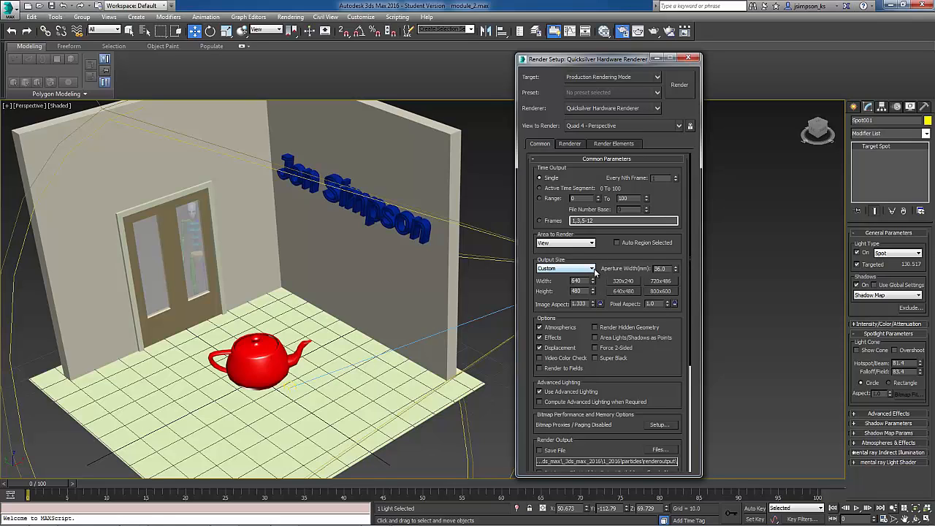
{"action": "left_click", "coordinate": [592, 269]}
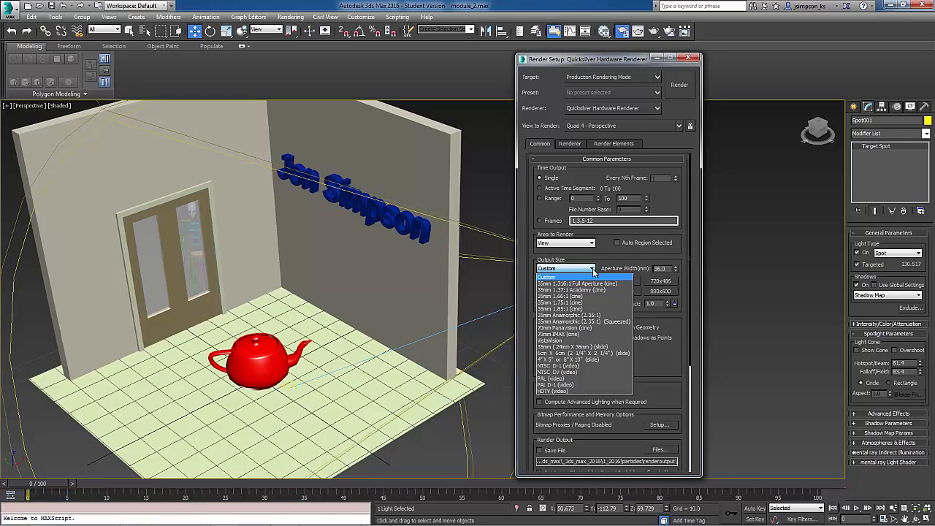
{"action": "left_click", "coordinate": [566, 390]}
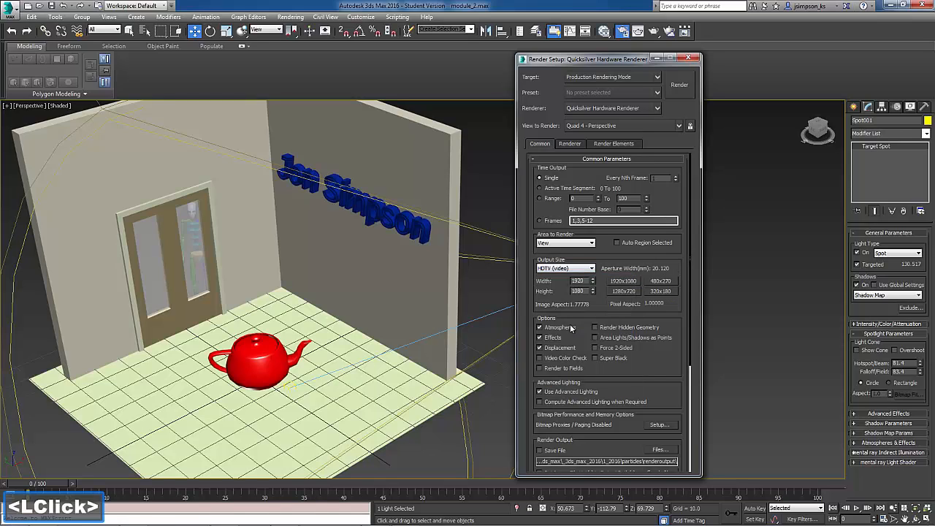
{"action": "left_click_drag", "start_coordinate": [585, 282], "coordinate": [553, 273]}
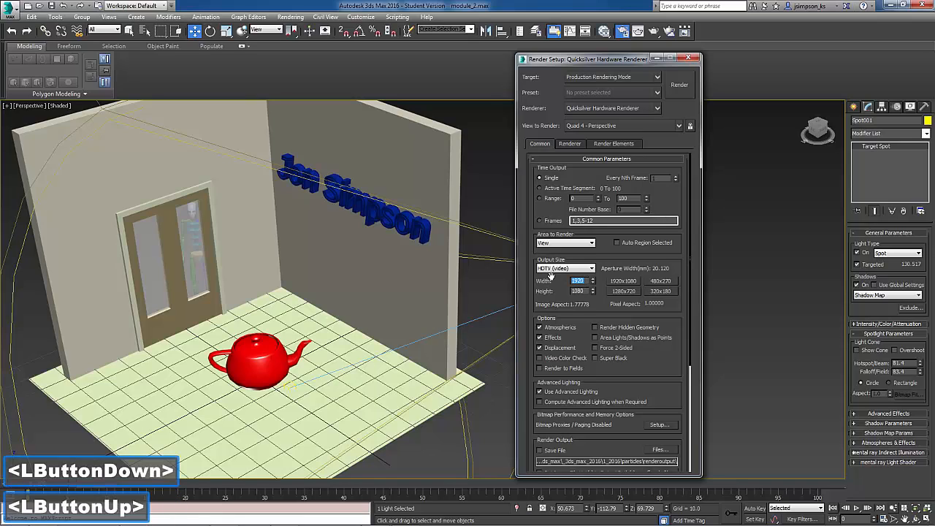
{"action": "type", "text": "960"}
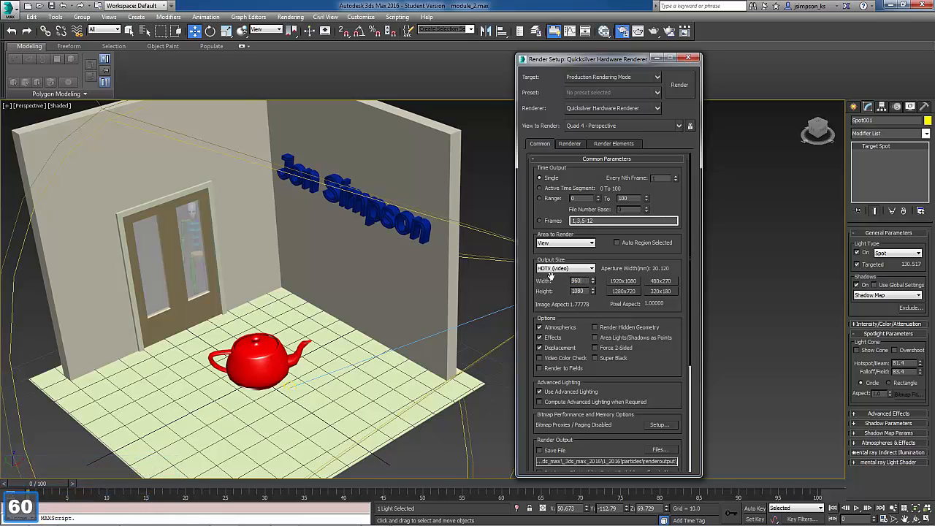
{"action": "key", "text": "Return"}
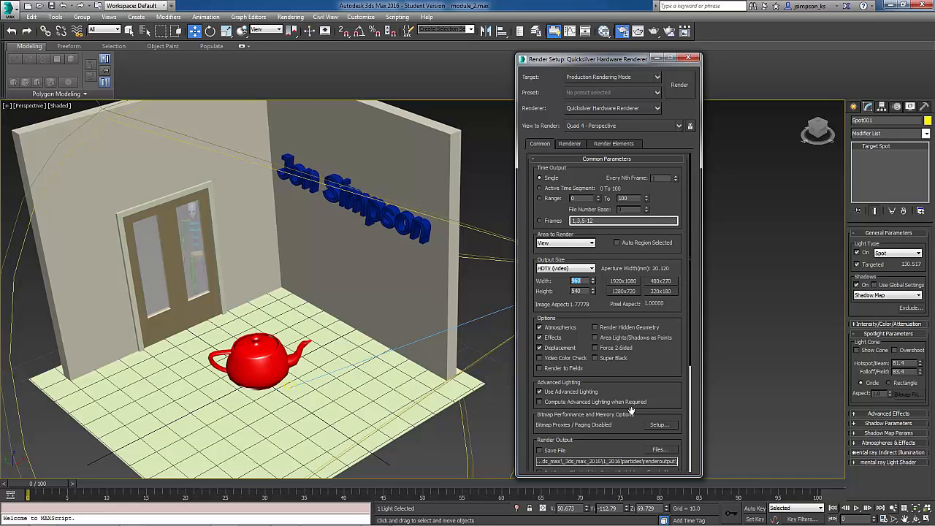
Step: Enable saving the render to a file and choose JPEG as the output file type
{"action": "left_click_drag", "start_coordinate": [613, 439], "coordinate": [637, 241]}
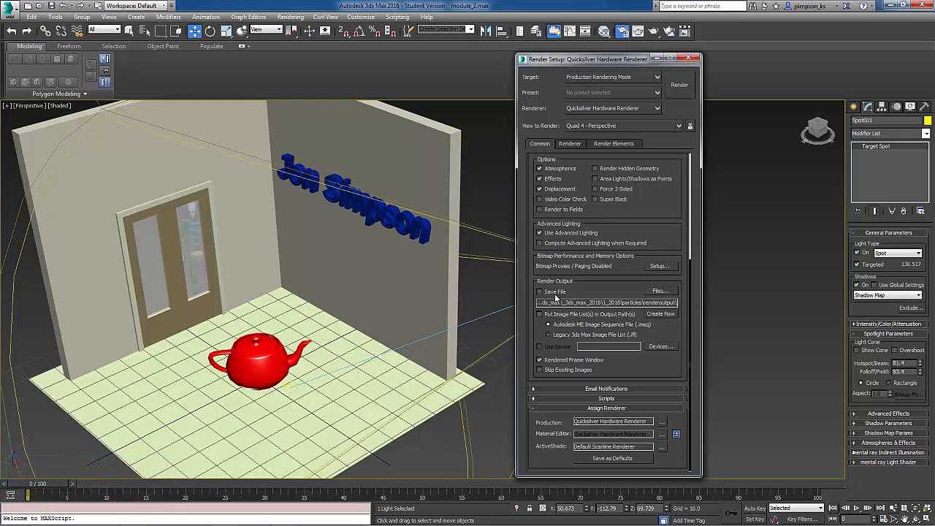
{"action": "left_click", "coordinate": [540, 291]}
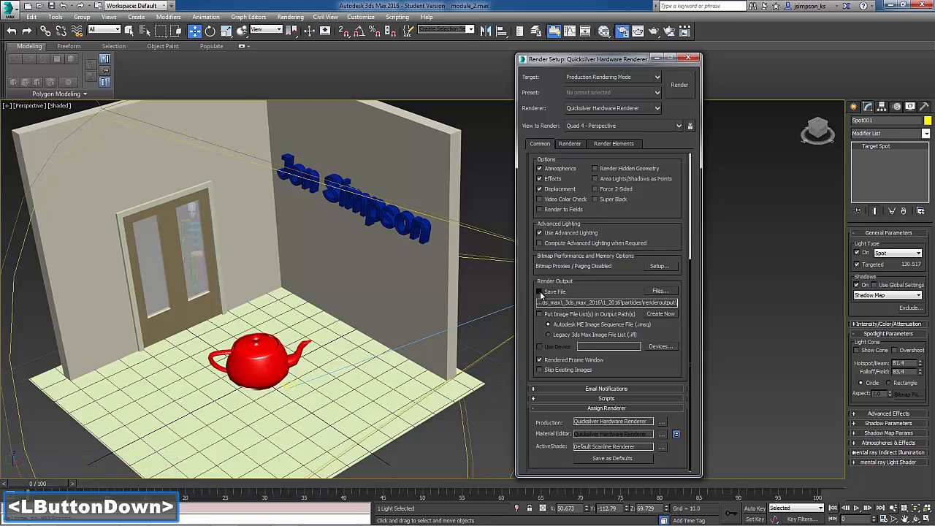
{"action": "left_click", "coordinate": [659, 292]}
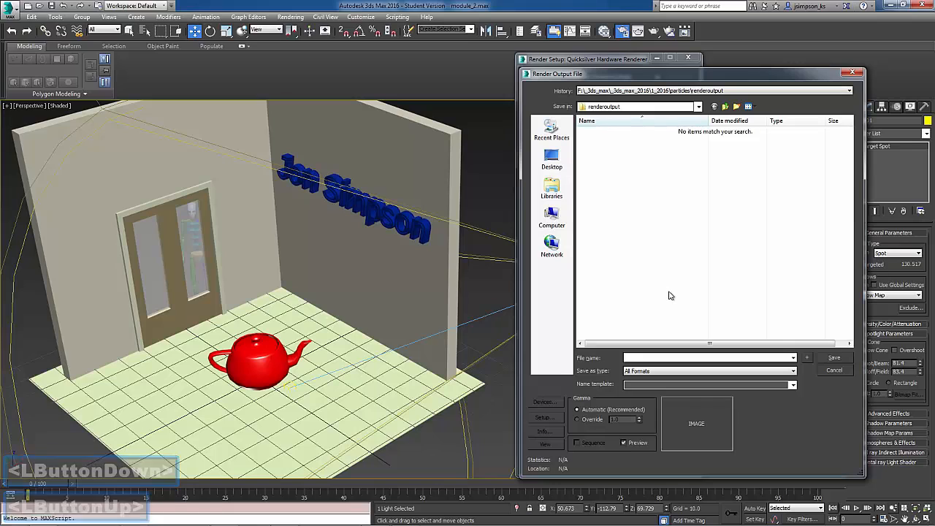
{"action": "left_click", "coordinate": [636, 371]}
{"action": "left_click", "coordinate": [643, 424]}
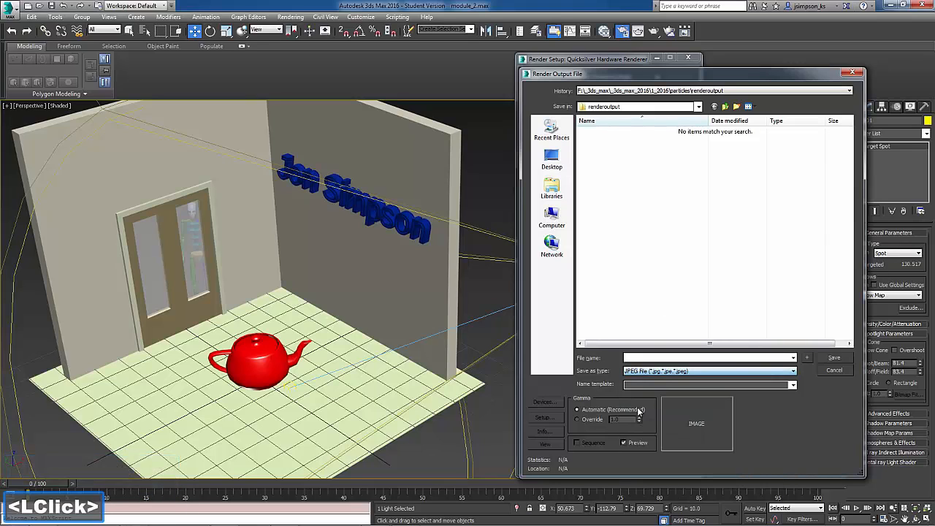
Step: Name the output file with the author's surname and initial followed by _mod_2, and save it in renderoutput with the default JPEG settings
{"action": "left_click", "coordinate": [646, 358]}
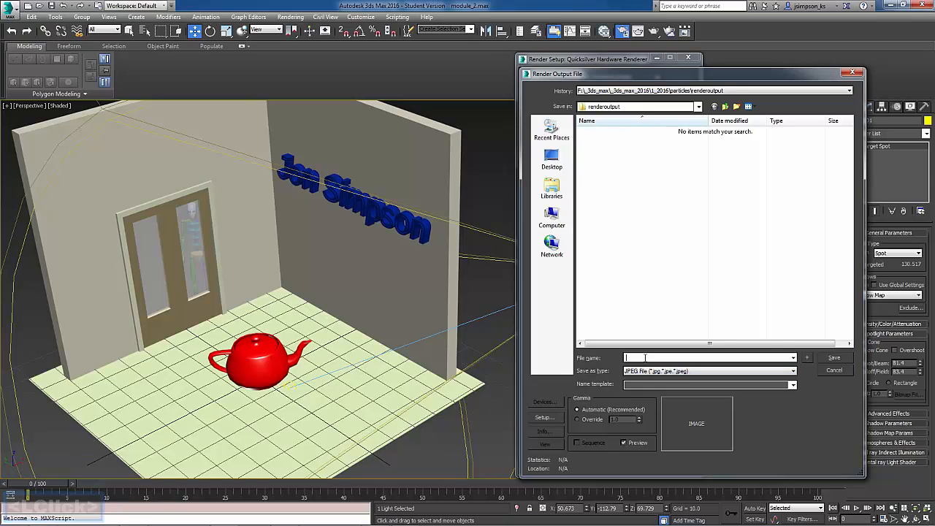
{"action": "type", "text": "simpson_j"}
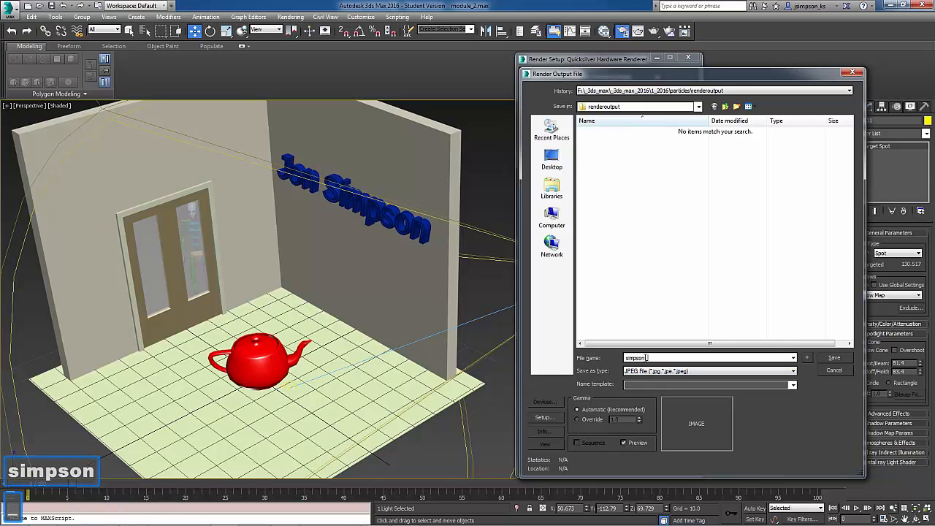
{"action": "type", "text": "_"}
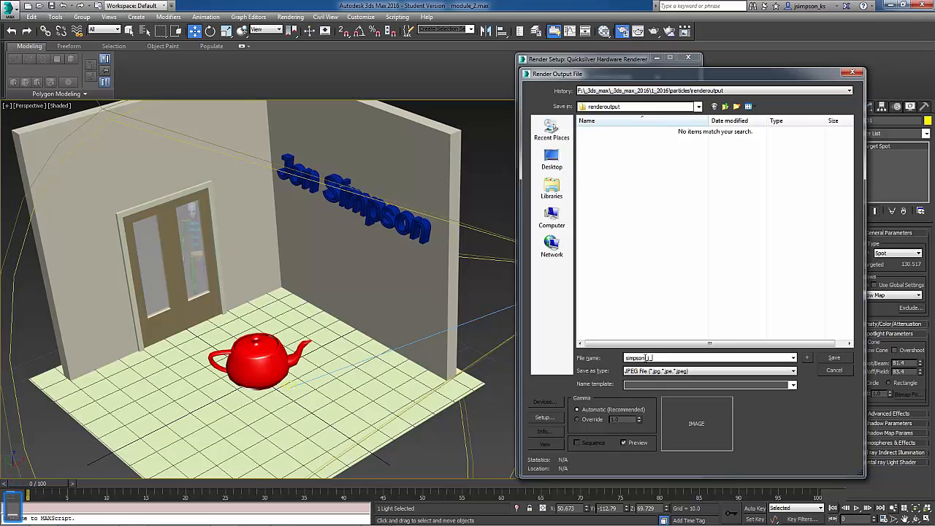
{"action": "type", "text": "mod_2"}
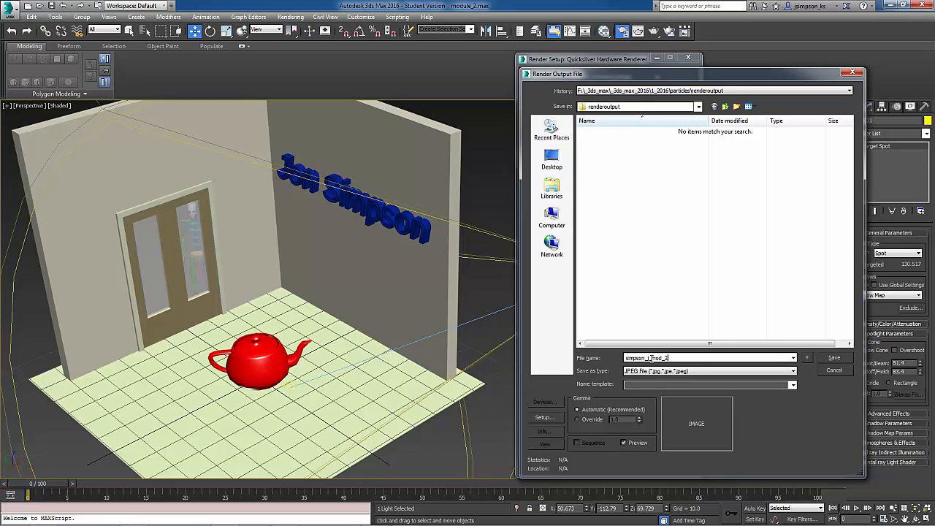
{"action": "left_click", "coordinate": [837, 360]}
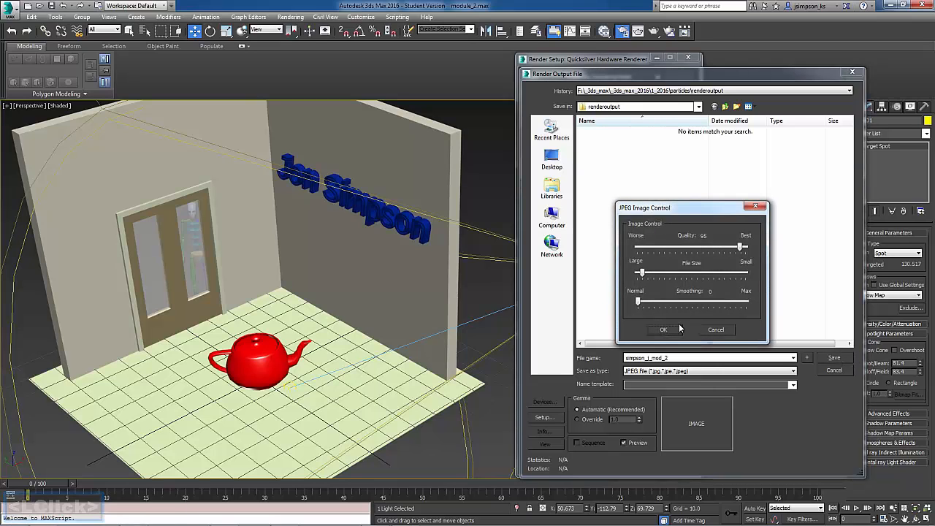
{"action": "left_click", "coordinate": [678, 329]}
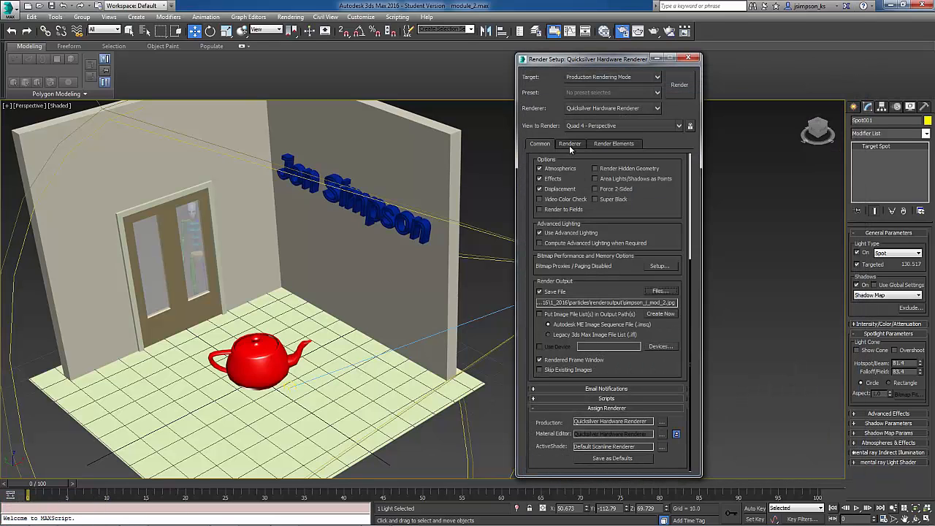
Step: Try limiting the Quicksilver rendering duration per frame by time, and switch it back to iterations (number of passes)
{"action": "left_click", "coordinate": [569, 144]}
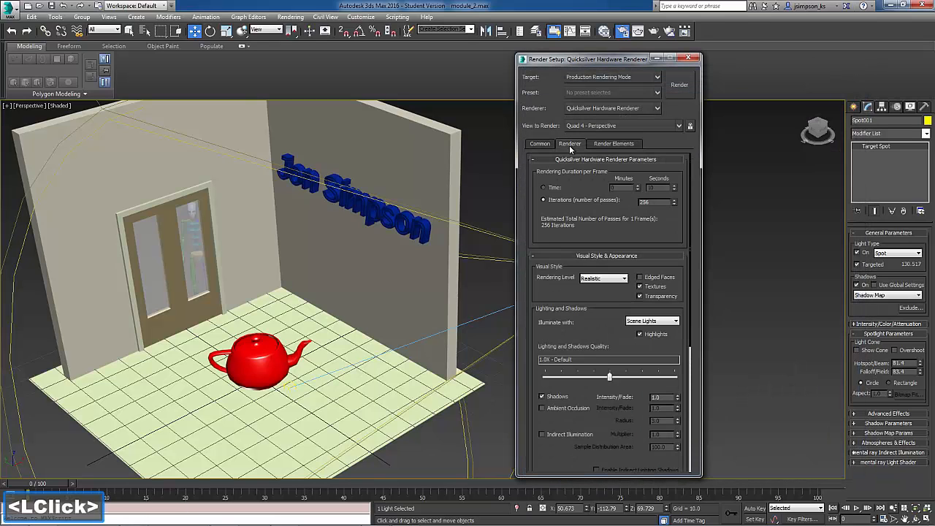
{"action": "left_click", "coordinate": [556, 189]}
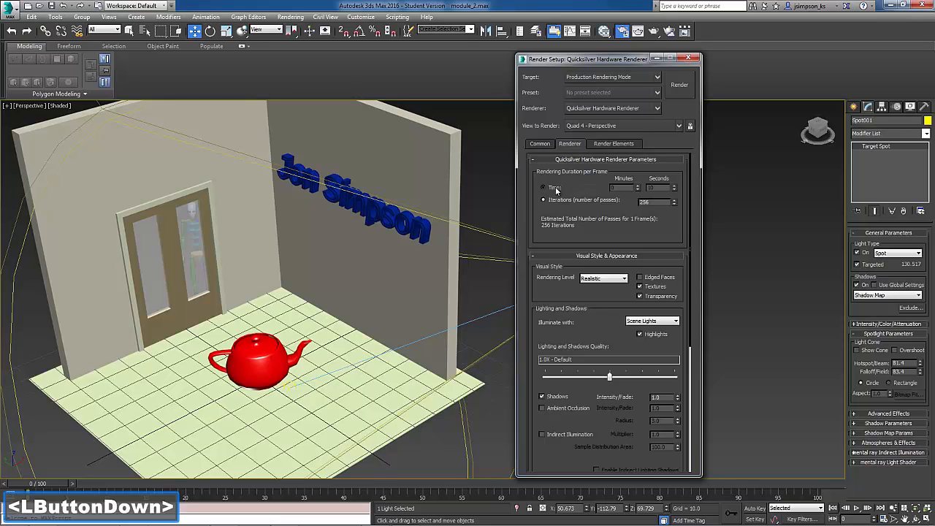
{"action": "left_click", "coordinate": [638, 187]}
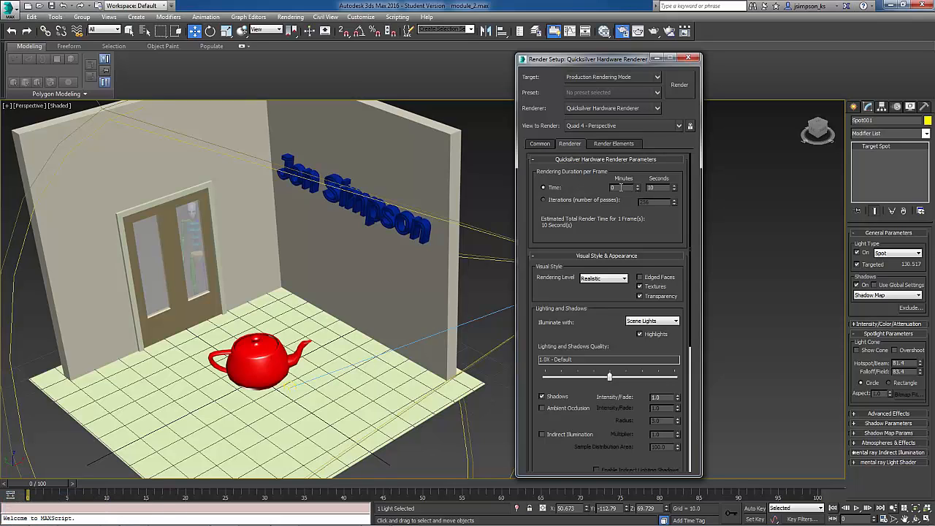
{"action": "key", "text": "Return"}
{"action": "left_click", "coordinate": [544, 201]}
Step: Review the available visual styles, try the Graphite rendering level, and return the rendering level to Realistic
{"action": "left_click", "coordinate": [625, 279]}
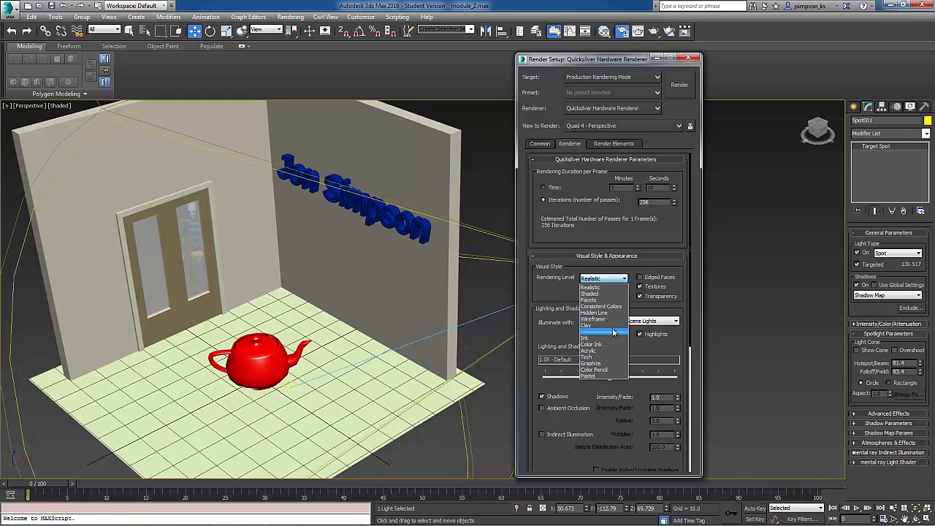
{"action": "left_click", "coordinate": [649, 309]}
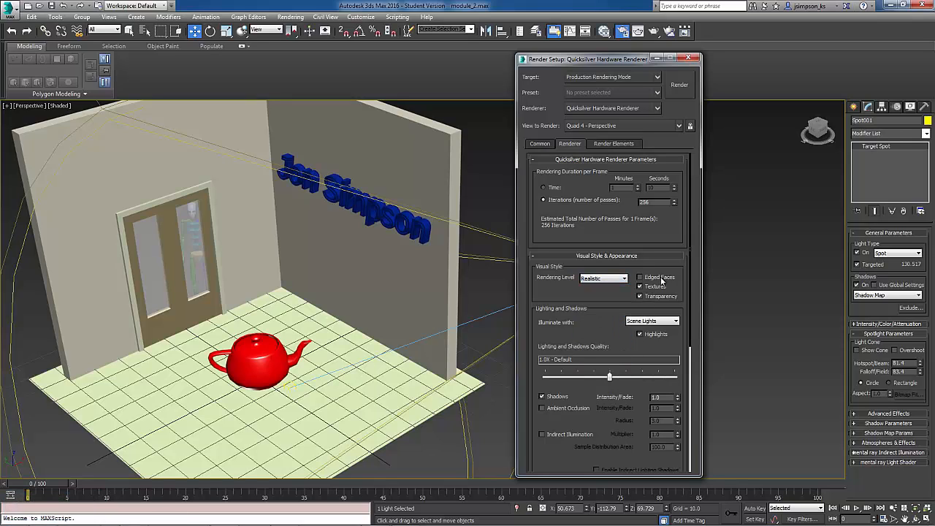
{"action": "left_click", "coordinate": [624, 278]}
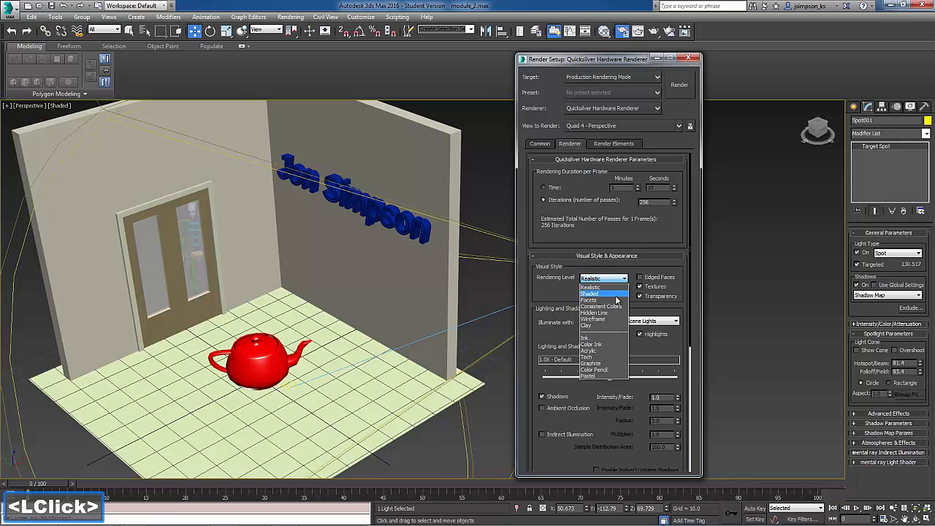
{"action": "left_click", "coordinate": [591, 363]}
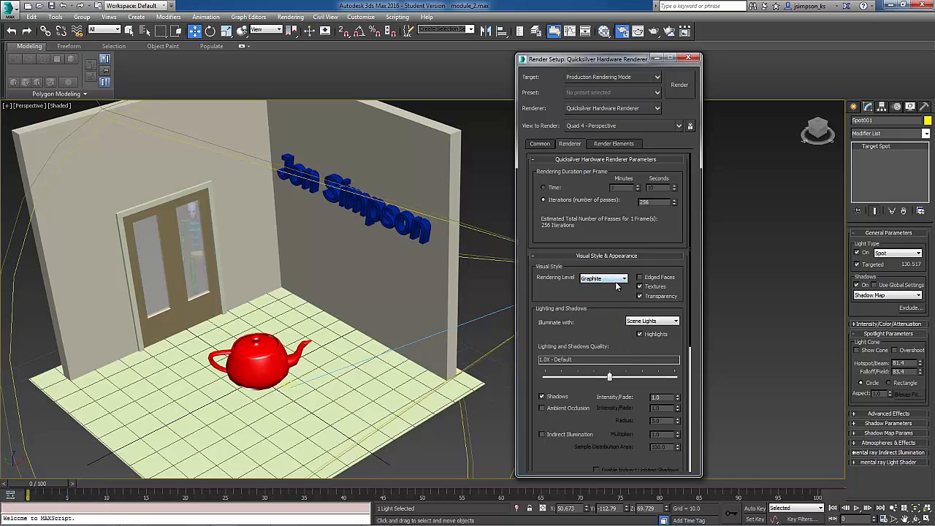
{"action": "left_click", "coordinate": [616, 280]}
{"action": "left_click", "coordinate": [603, 288]}
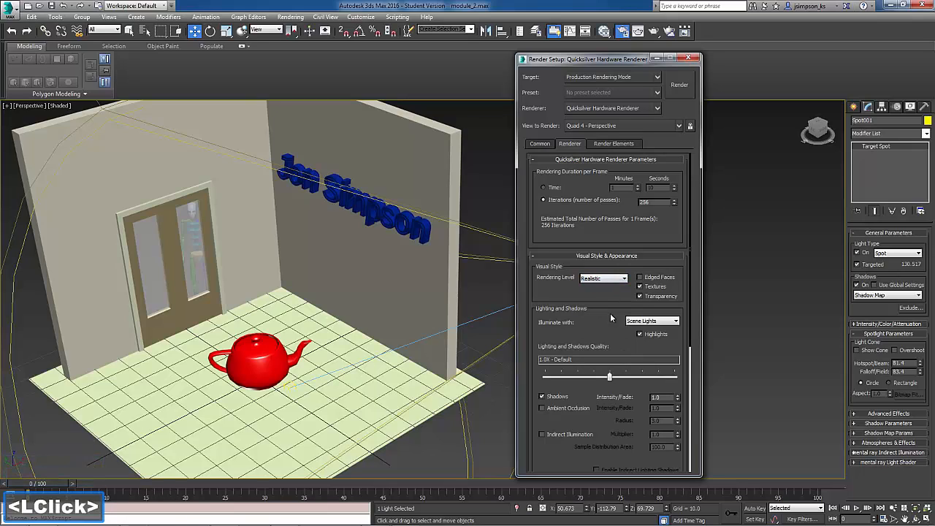
Step: Render the perspective view of the teapot room and move the rendered frame window toward the middle of the workspace
{"action": "left_click", "coordinate": [680, 84]}
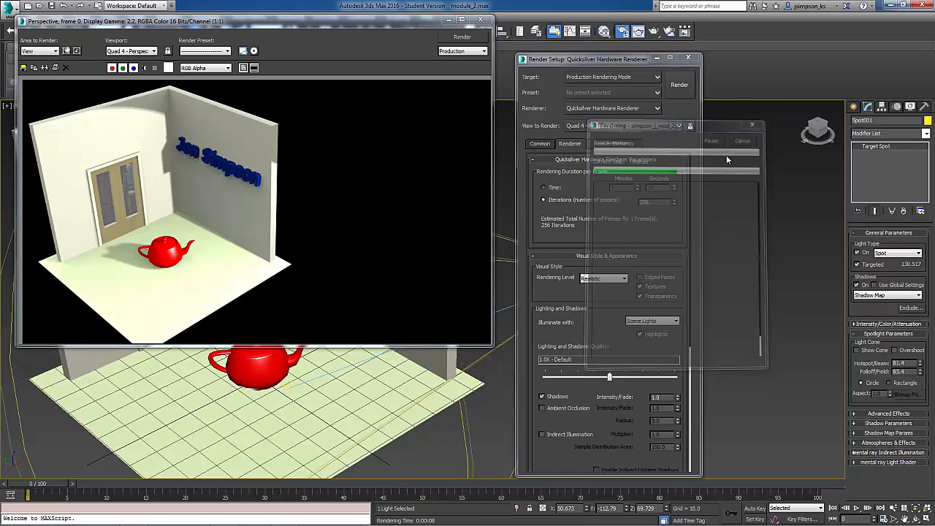
{"action": "left_click_drag", "start_coordinate": [322, 20], "coordinate": [543, 45]}
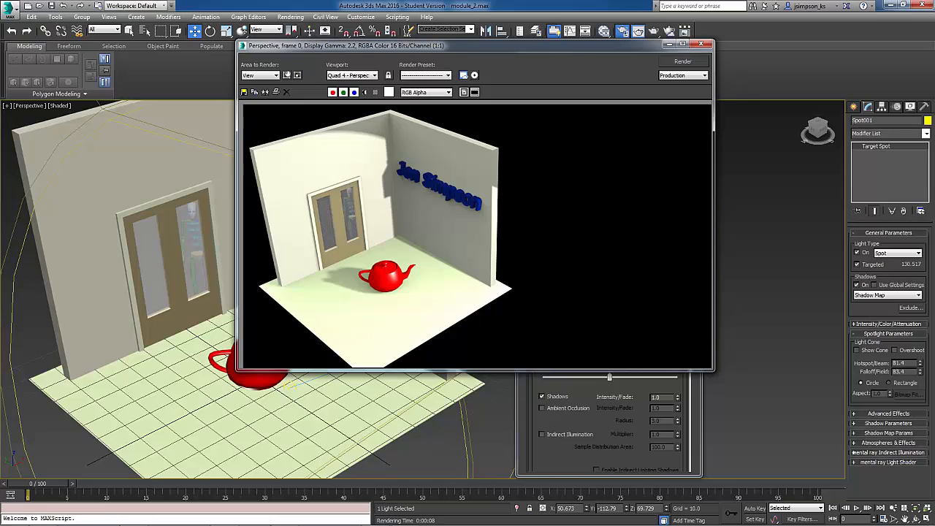
{"action": "left_click", "coordinate": [651, 46]}
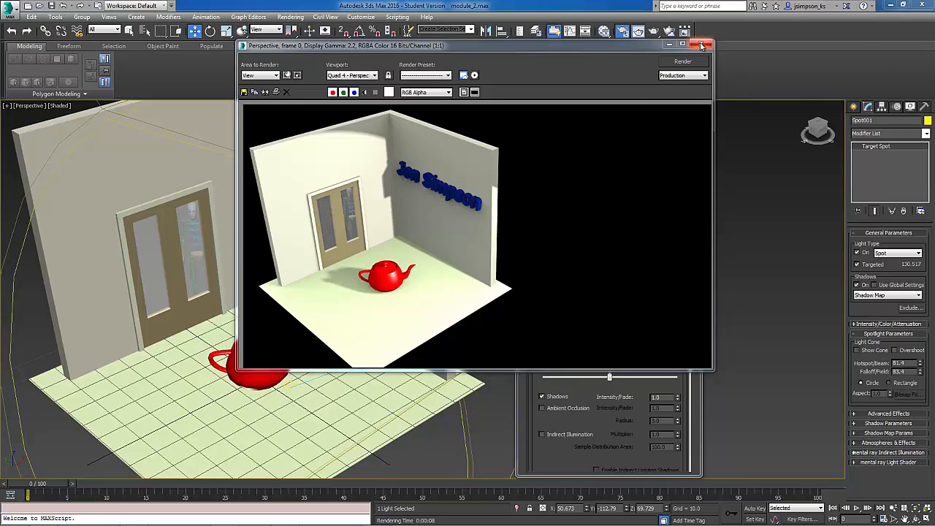